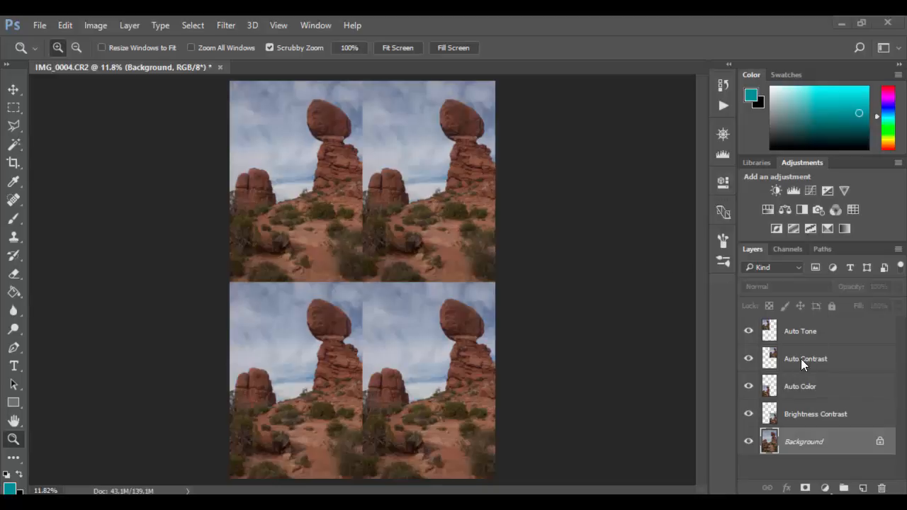
- View the Background layer on its own, restore all layers, and look through the four layers named after the corrections
{"action": "left_click", "coordinate": [750, 441], "text": "alt"}
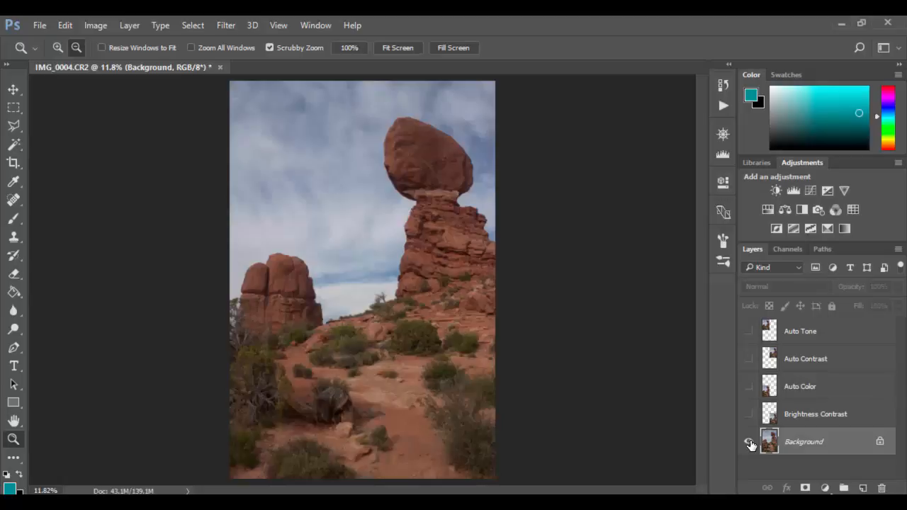
{"action": "left_click", "coordinate": [750, 441], "text": "alt"}
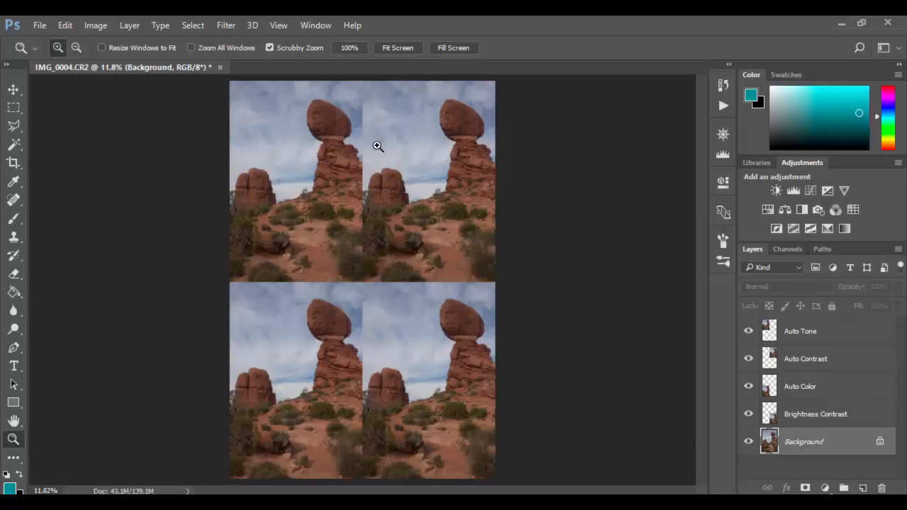
{"action": "left_click", "coordinate": [815, 339]}
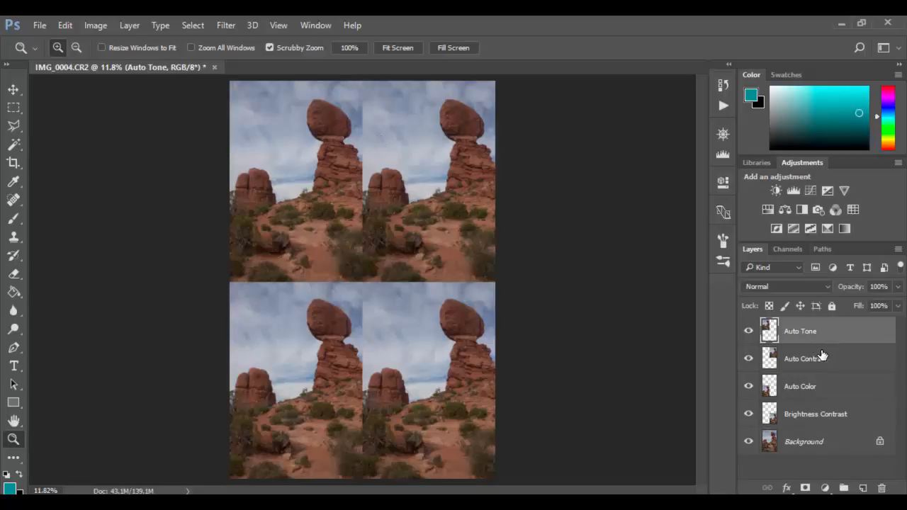
{"action": "left_click", "coordinate": [820, 355]}
{"action": "left_click", "coordinate": [822, 339]}
{"action": "left_click", "coordinate": [824, 359]}
{"action": "left_click", "coordinate": [816, 389]}
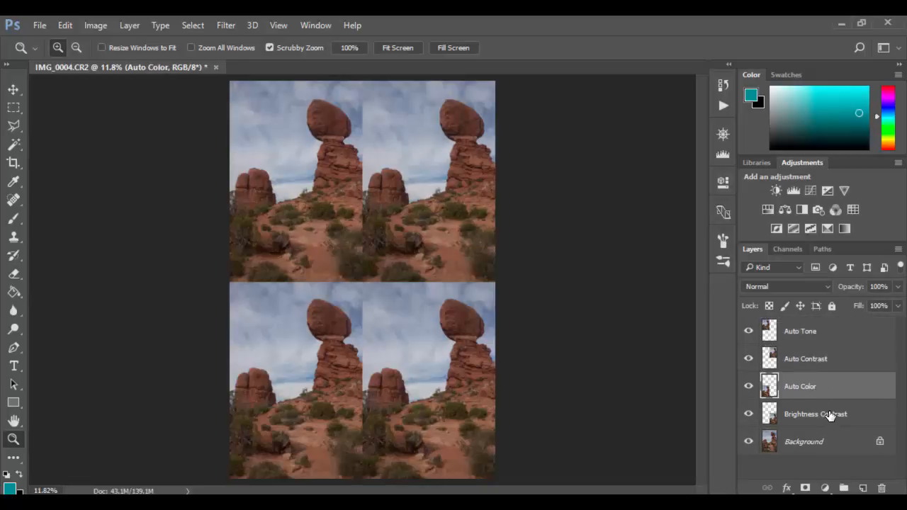
{"action": "left_click", "coordinate": [829, 417]}
- Apply the Auto Tone correction to the Auto Tone layer and compare it with the uncorrected copy beside it
{"action": "left_click", "coordinate": [827, 329]}
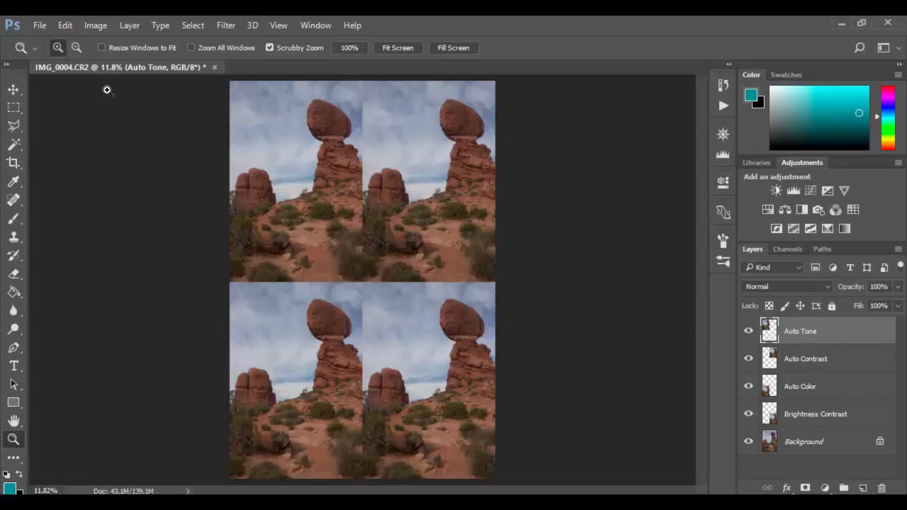
{"action": "left_click", "coordinate": [91, 25]}
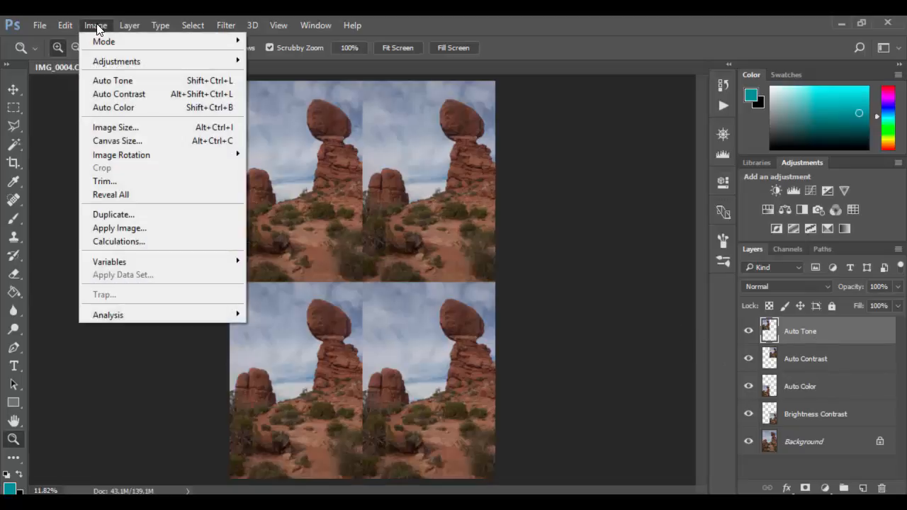
{"action": "left_click", "coordinate": [115, 82]}
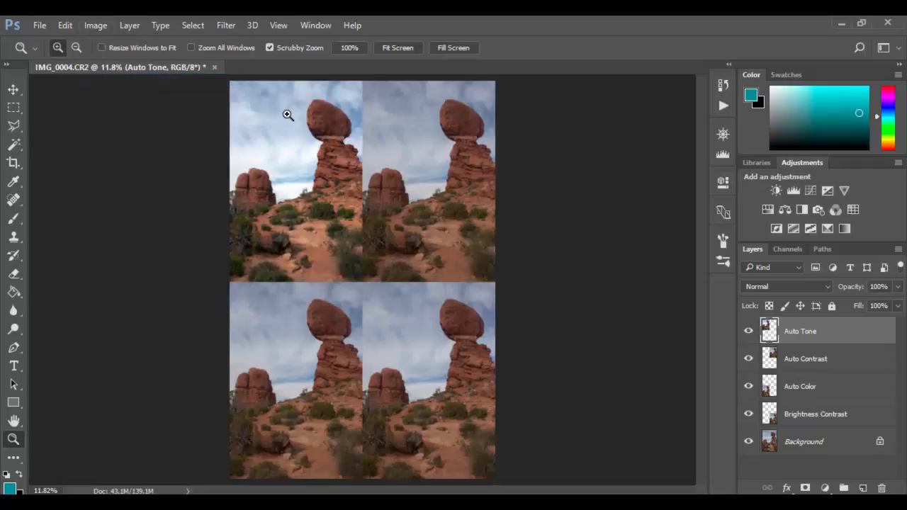
{"action": "left_click_drag", "start_coordinate": [315, 170], "coordinate": [369, 205]}
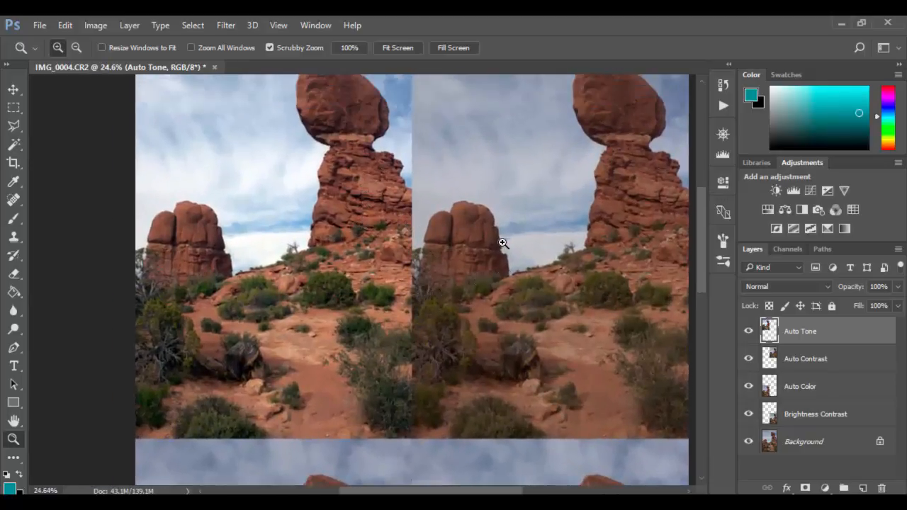
{"action": "left_click_drag", "start_coordinate": [503, 244], "coordinate": [461, 298]}
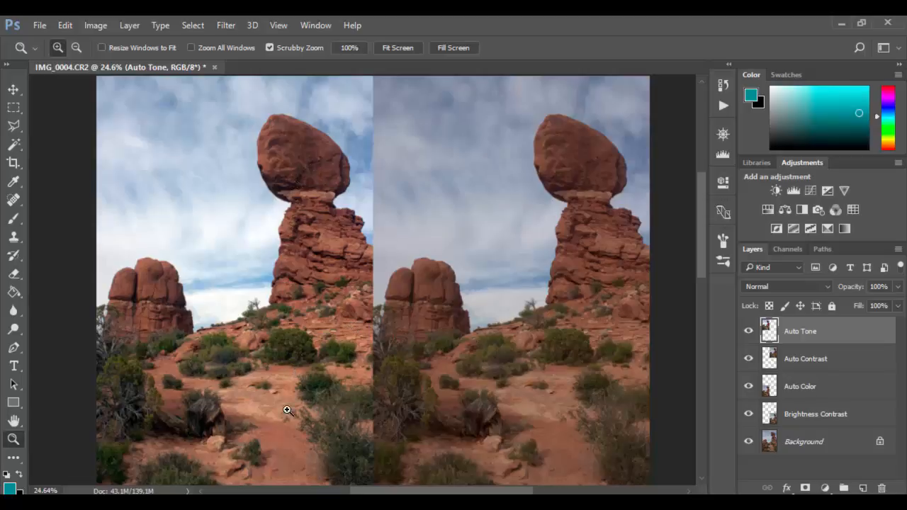
{"action": "left_click_drag", "start_coordinate": [319, 392], "coordinate": [297, 406]}
{"action": "left_click_drag", "start_coordinate": [385, 429], "coordinate": [374, 283]}
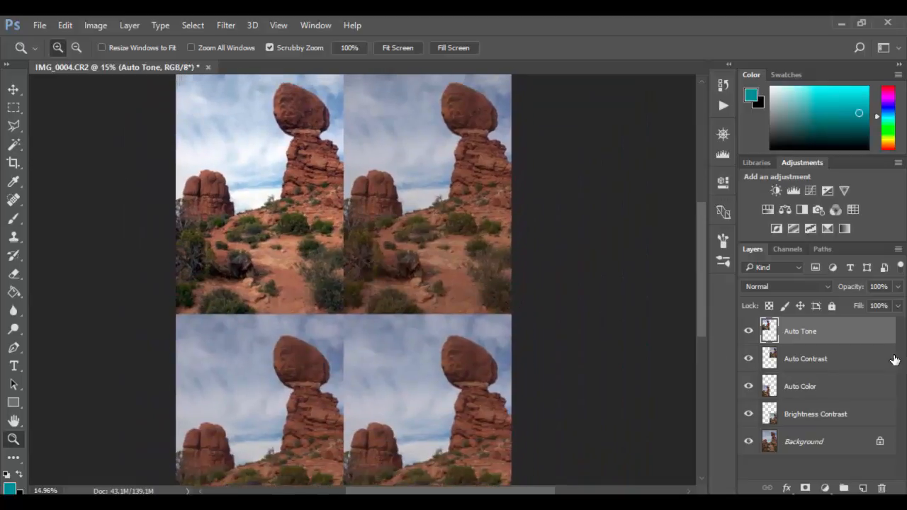
- Apply the Auto Contrast correction to the Auto Contrast layer
{"action": "left_click", "coordinate": [866, 360]}
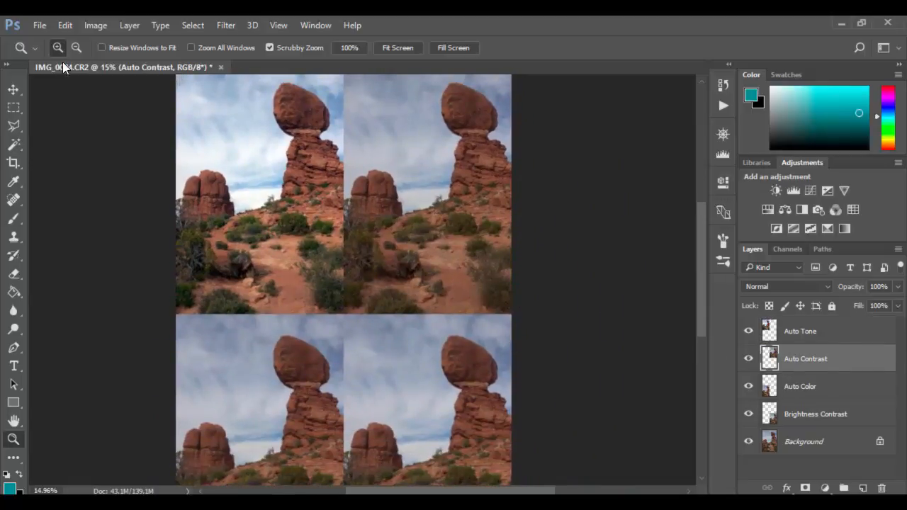
{"action": "left_click", "coordinate": [93, 25]}
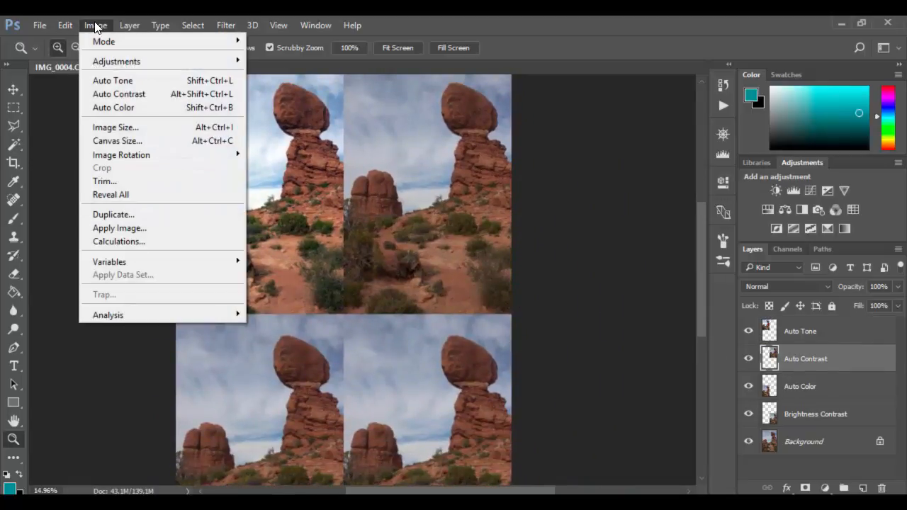
{"action": "left_click", "coordinate": [121, 93]}
- Compare the colours and contrast of the Auto Tone and Auto Contrast copies up close, especially the sky, rocks and bushes
{"action": "left_click_drag", "start_coordinate": [419, 185], "coordinate": [514, 213]}
{"action": "key", "text": "space"}
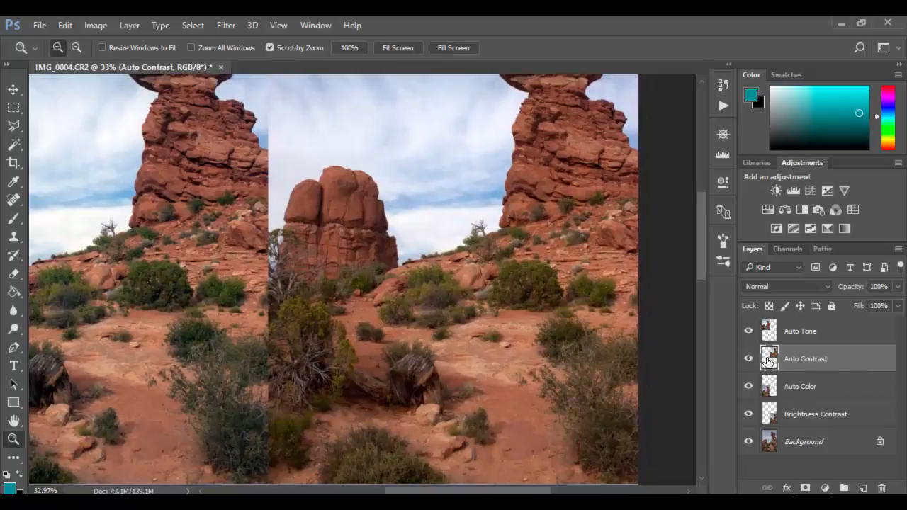
{"action": "left_click_drag", "start_coordinate": [518, 348], "coordinate": [560, 323]}
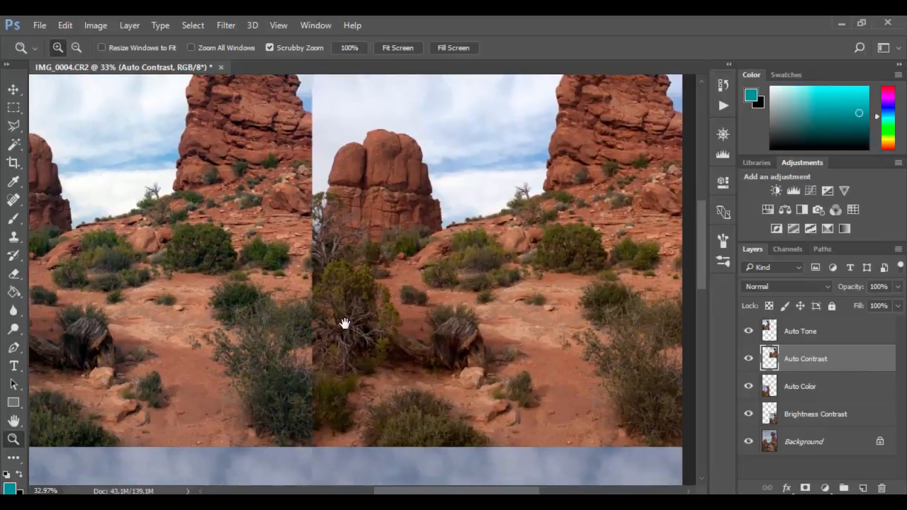
{"action": "left_click_drag", "start_coordinate": [344, 323], "coordinate": [496, 320]}
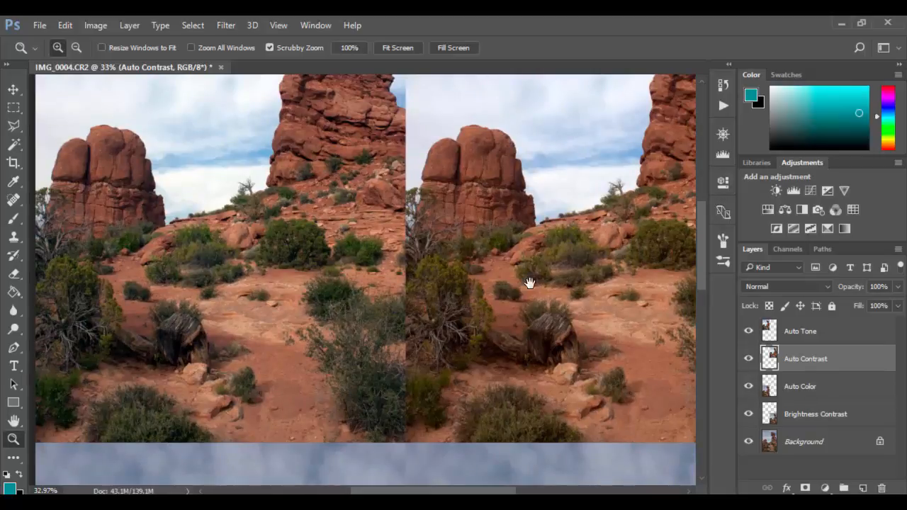
{"action": "left_click_drag", "start_coordinate": [603, 289], "coordinate": [533, 340]}
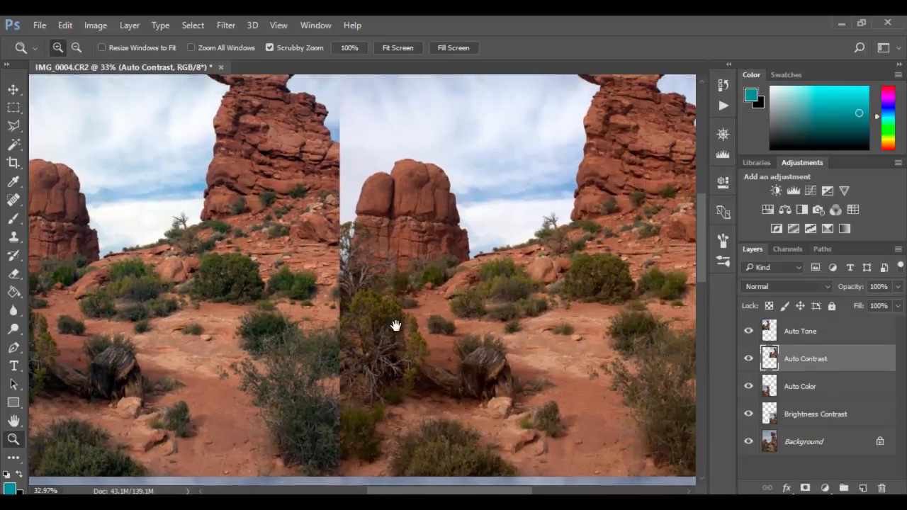
{"action": "left_click_drag", "start_coordinate": [198, 302], "coordinate": [303, 333]}
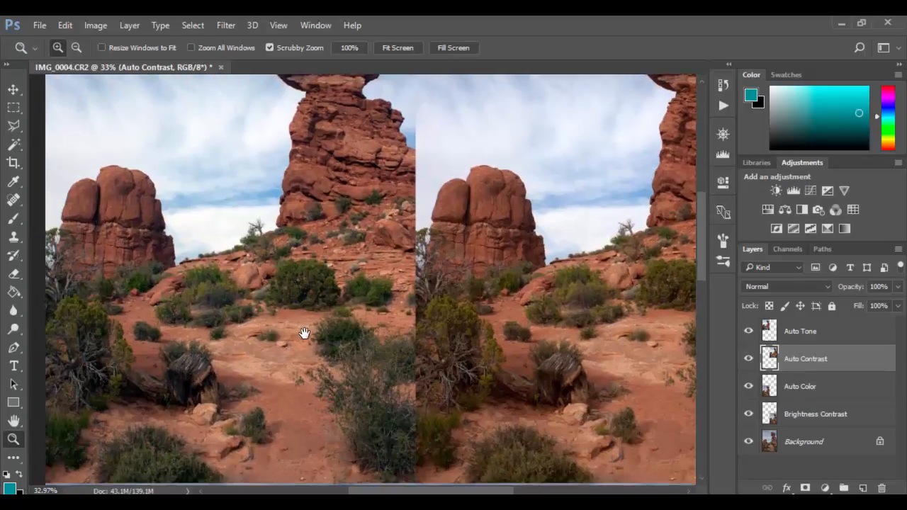
{"action": "left_click_drag", "start_coordinate": [469, 366], "coordinate": [401, 348]}
{"action": "left_click_drag", "start_coordinate": [433, 430], "coordinate": [397, 430]}
{"action": "left_click_drag", "start_coordinate": [455, 435], "coordinate": [414, 340]}
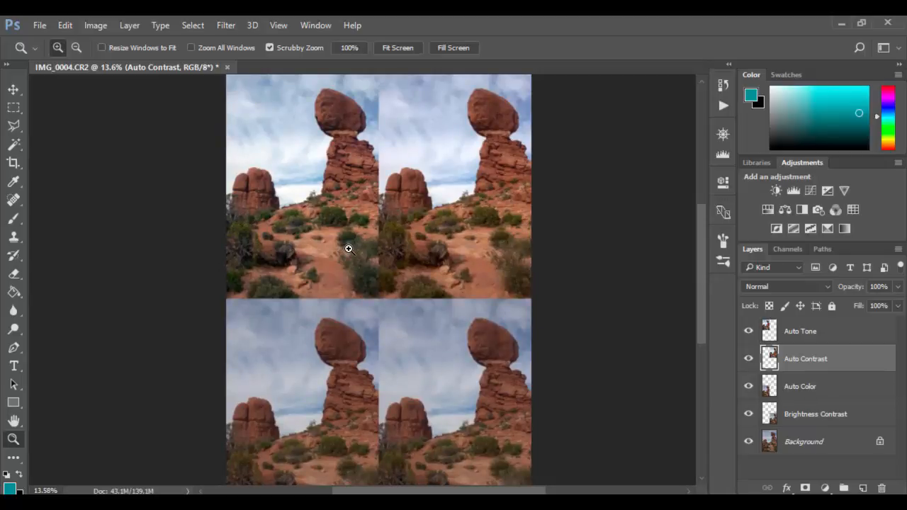
- Apply the Auto Color correction to the Auto Color layer
{"action": "left_click", "coordinate": [836, 392]}
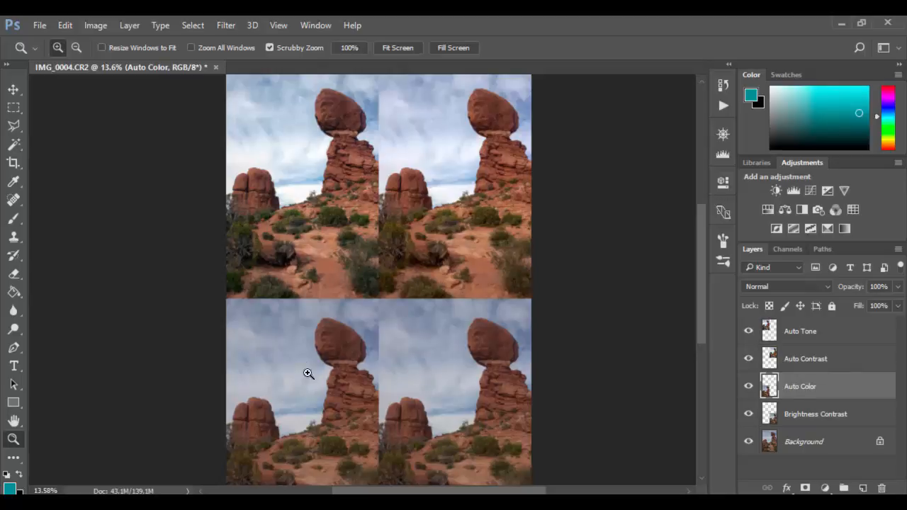
{"action": "scroll", "coordinate": [295, 376], "scroll_direction": "down", "scroll_amount": 3}
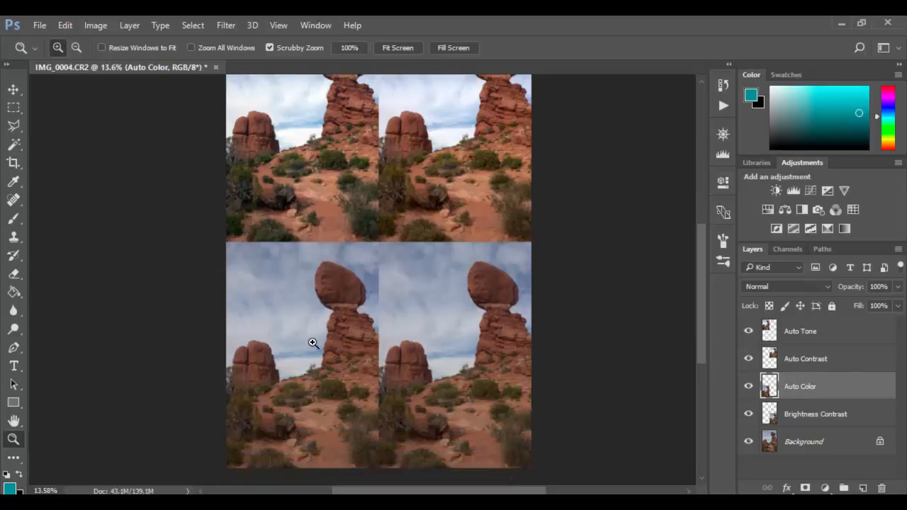
{"action": "left_click", "coordinate": [87, 25]}
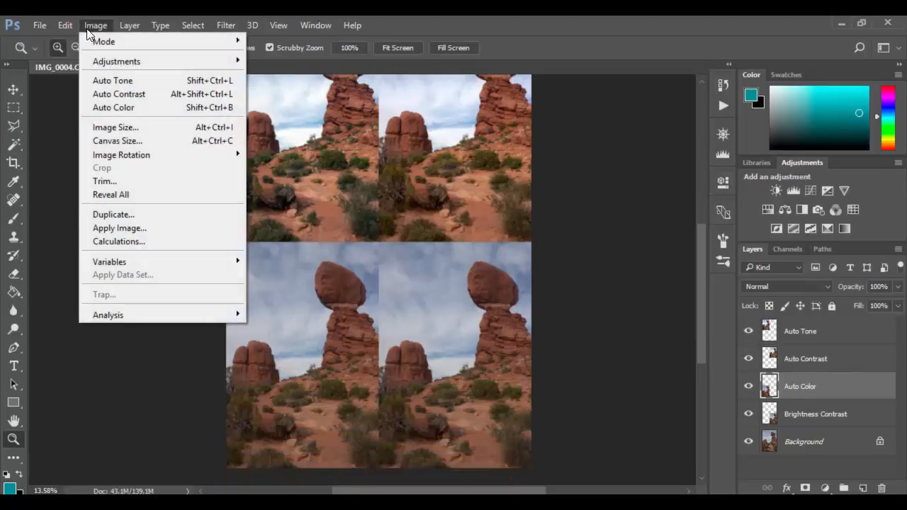
{"action": "left_click", "coordinate": [115, 107]}
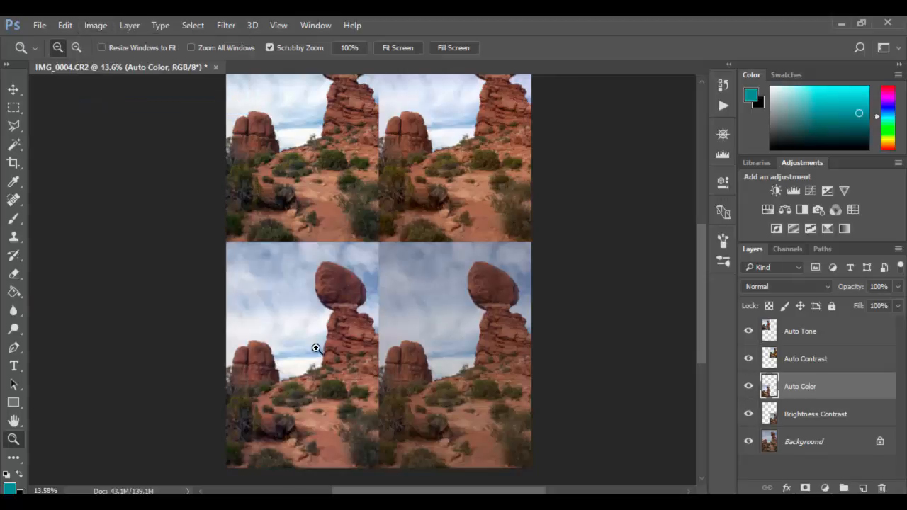
- Examine the Auto Color copy up close and compare it with the Auto Tone, Auto Contrast and uncorrected copies
{"action": "left_click_drag", "start_coordinate": [316, 348], "coordinate": [389, 256]}
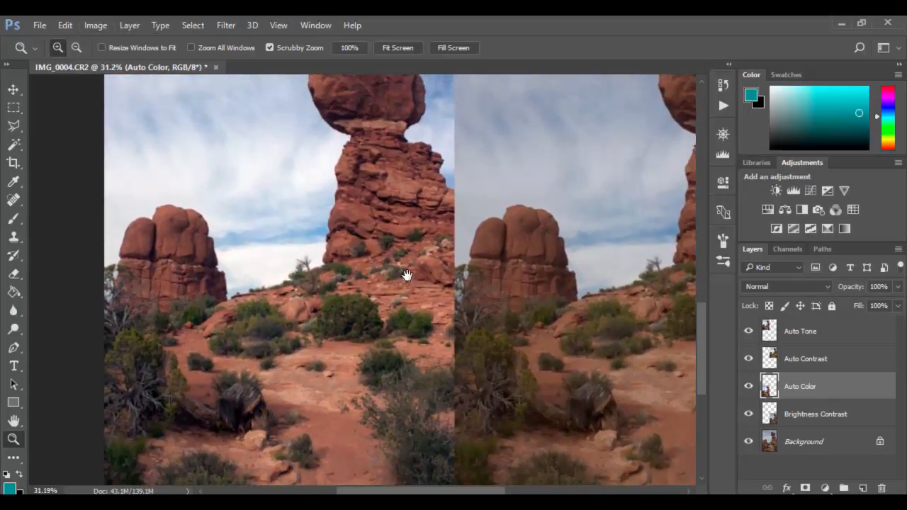
{"action": "left_click_drag", "start_coordinate": [379, 328], "coordinate": [348, 433]}
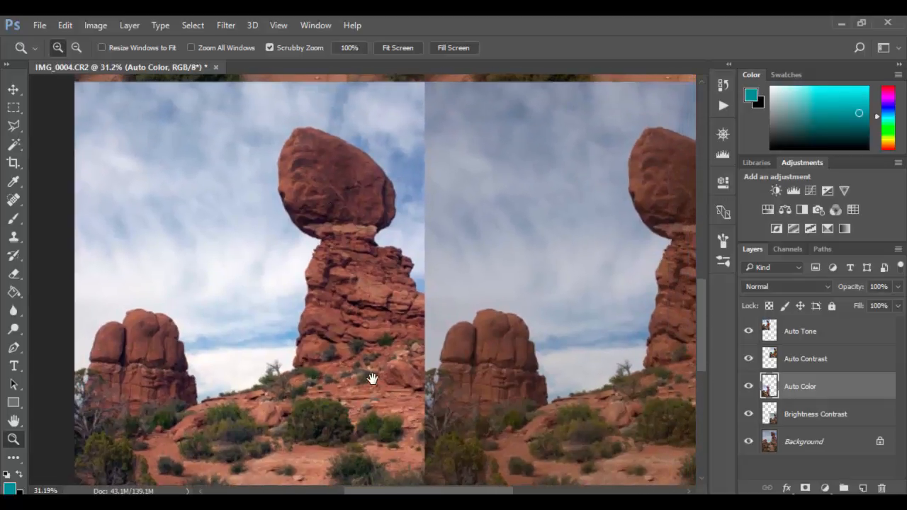
{"action": "left_click_drag", "start_coordinate": [373, 379], "coordinate": [319, 357]}
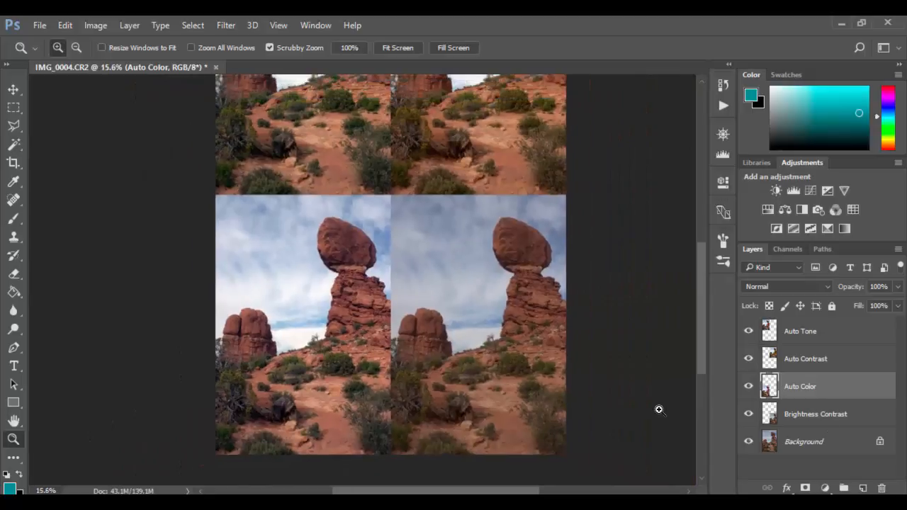
{"action": "left_click_drag", "start_coordinate": [484, 337], "coordinate": [458, 310]}
{"action": "scroll", "coordinate": [489, 333], "scroll_direction": "up", "scroll_amount": 2}
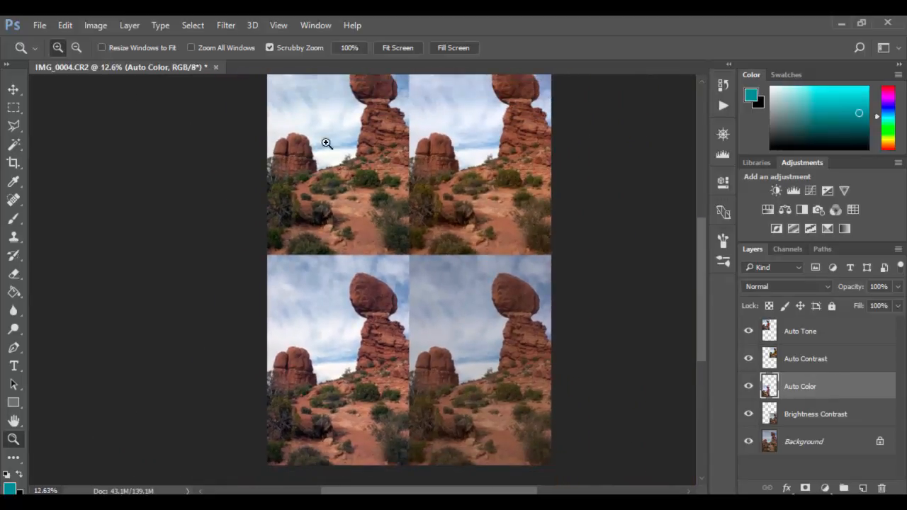
{"action": "scroll", "coordinate": [333, 167], "scroll_direction": "up", "scroll_amount": 1}
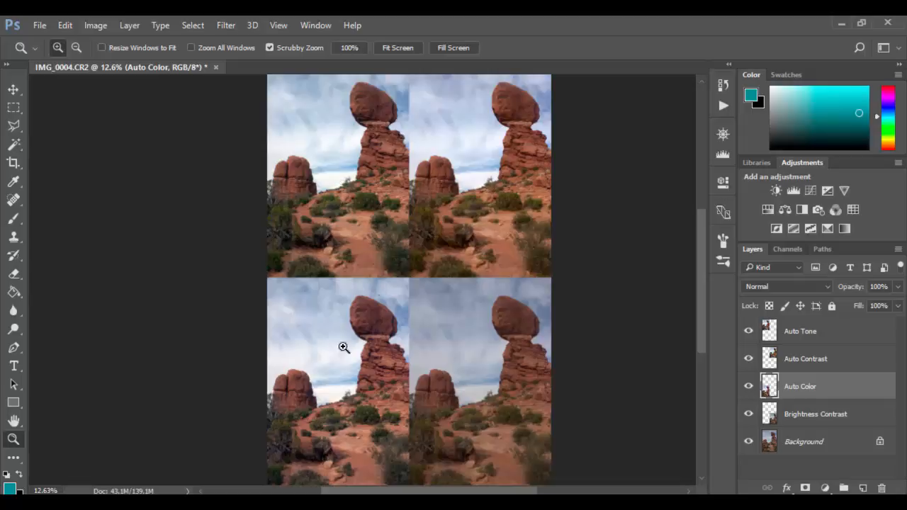
{"action": "left_click_drag", "start_coordinate": [449, 384], "coordinate": [396, 352]}
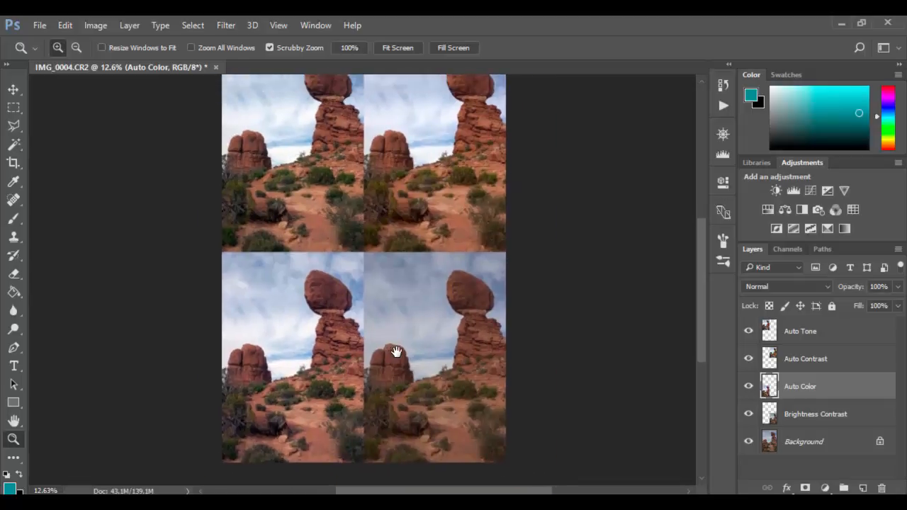
- Start a Brightness/Contrast adjustment on the Brightness Contrast layer and apply its automatic values
{"action": "left_click", "coordinate": [825, 415]}
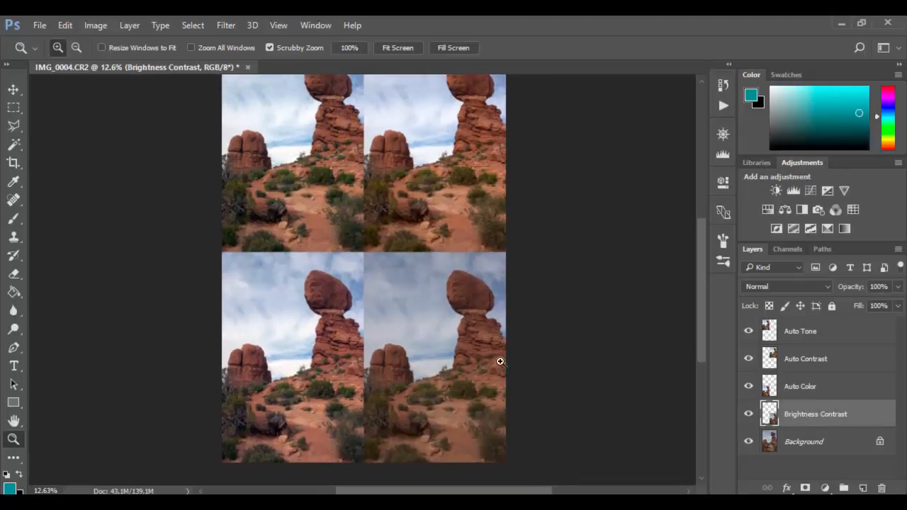
{"action": "left_click_drag", "start_coordinate": [471, 347], "coordinate": [520, 360]}
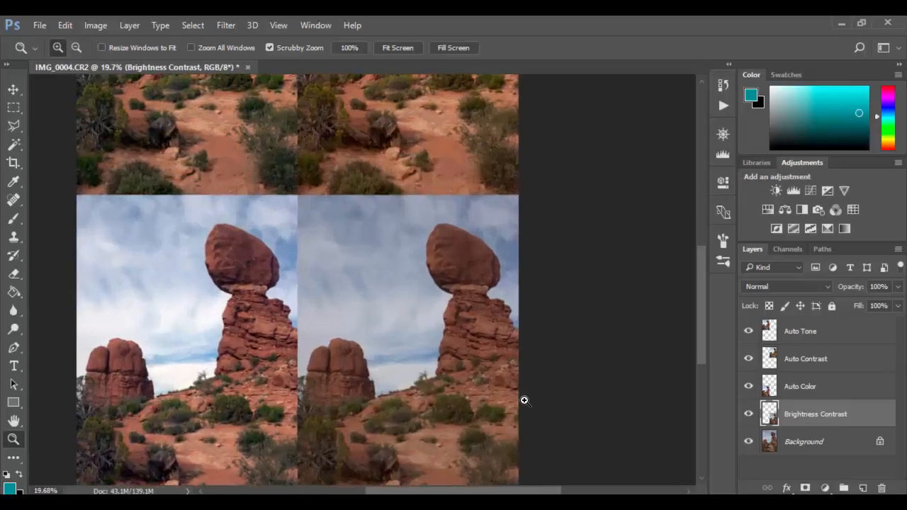
{"action": "left_click", "coordinate": [98, 26]}
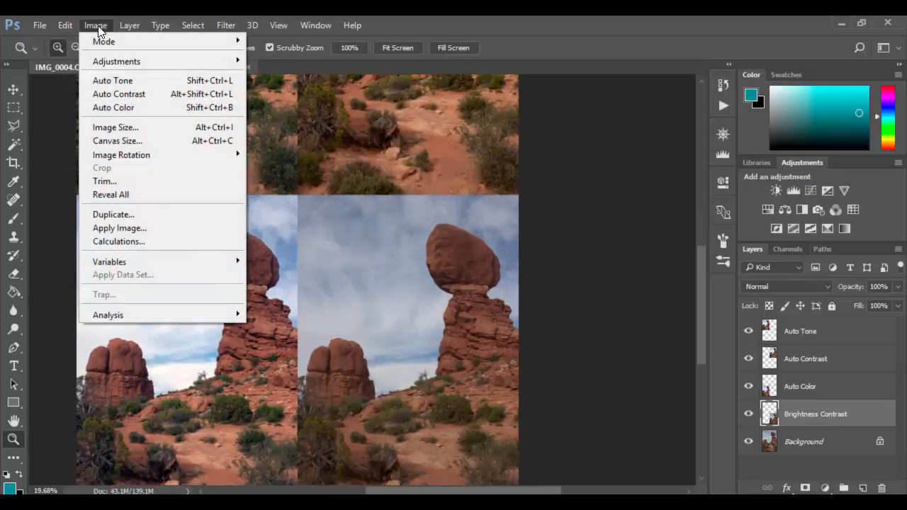
{"action": "mouse_move", "coordinate": [99, 63]}
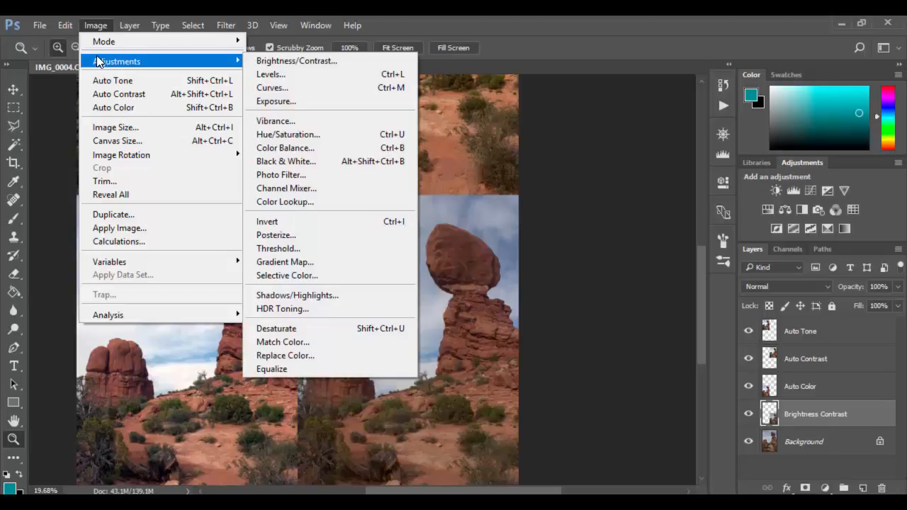
{"action": "left_click", "coordinate": [294, 62]}
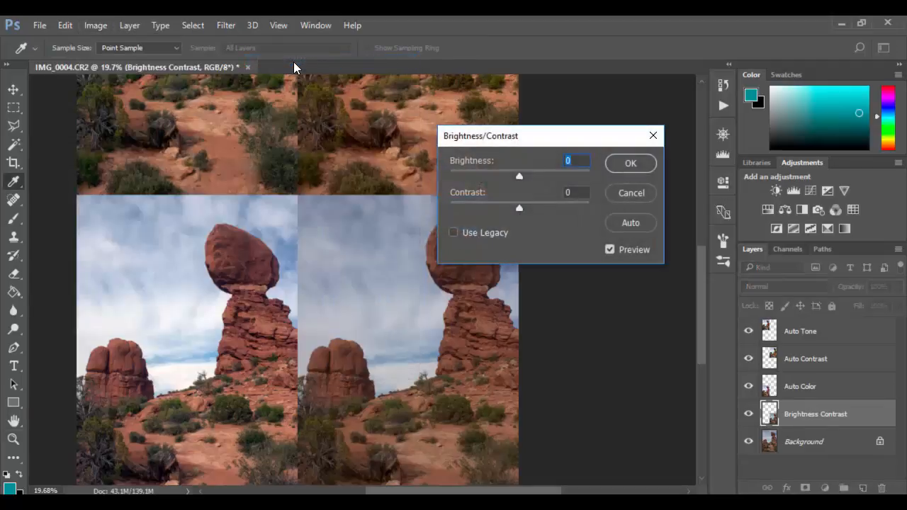
{"action": "left_click_drag", "start_coordinate": [545, 142], "coordinate": [501, 150]}
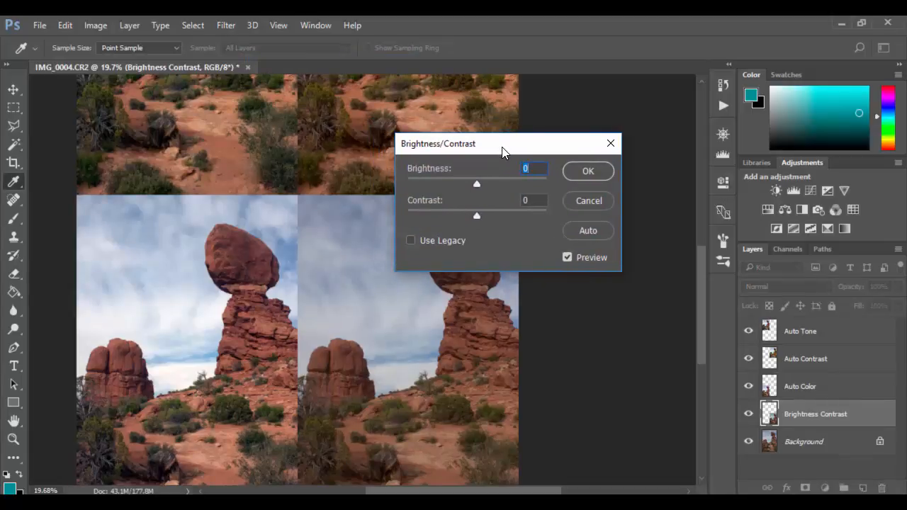
{"action": "left_click", "coordinate": [597, 232]}
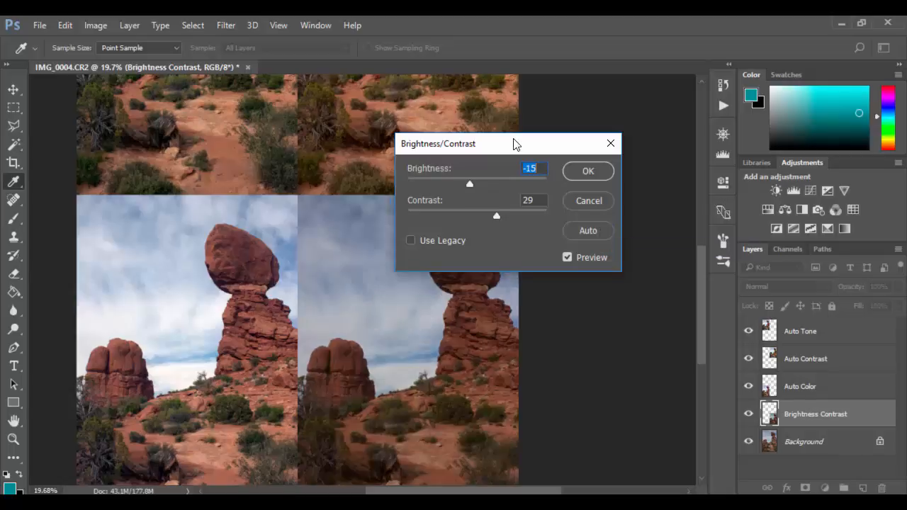
- Compare the Brightness Contrast copy with and without the automatic correction, keeping the whole copy in view
{"action": "left_click_drag", "start_coordinate": [494, 146], "coordinate": [589, 118]}
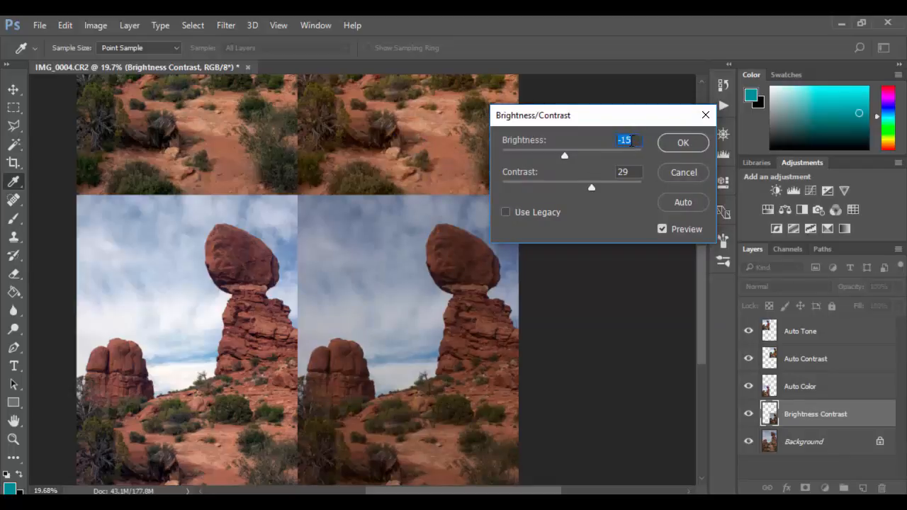
{"action": "key", "text": "Tab"}
{"action": "left_click_drag", "start_coordinate": [585, 124], "coordinate": [616, 124]}
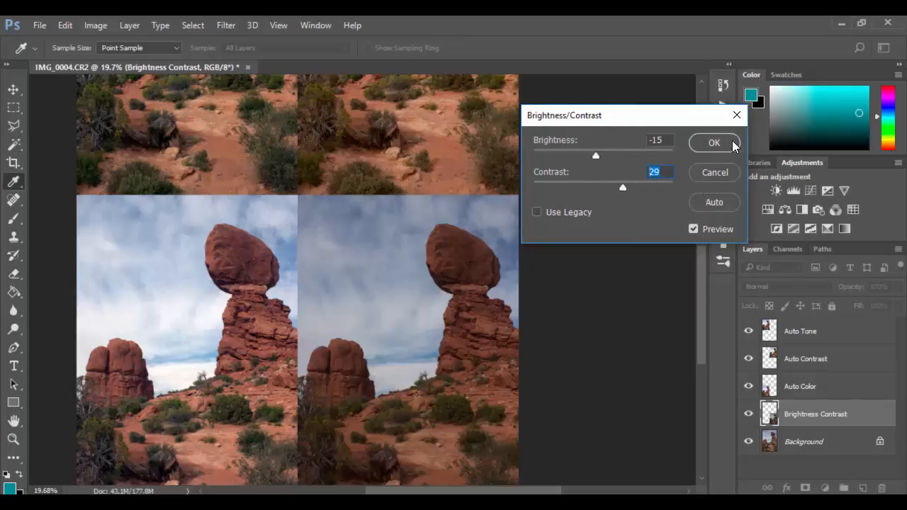
{"action": "left_click", "coordinate": [693, 229]}
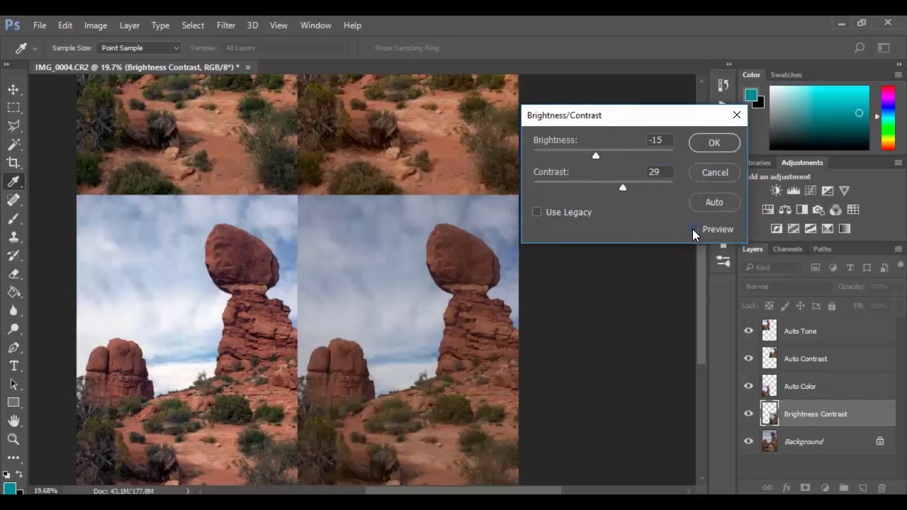
{"action": "left_click", "coordinate": [692, 229]}
{"action": "left_click", "coordinate": [693, 229]}
{"action": "left_click", "coordinate": [693, 229]}
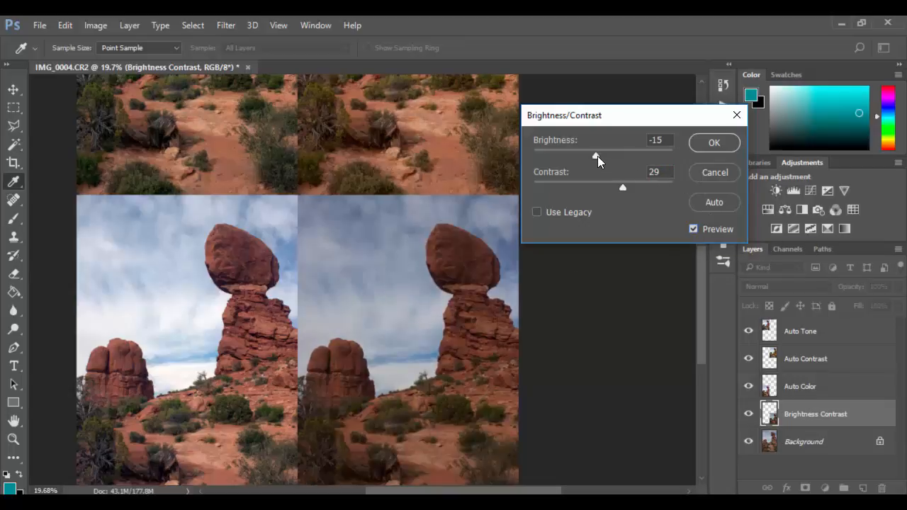
- Try a brightness of 35 and a contrast of 54 on the Brightness Contrast copy
{"action": "left_click_drag", "start_coordinate": [597, 156], "coordinate": [618, 156]}
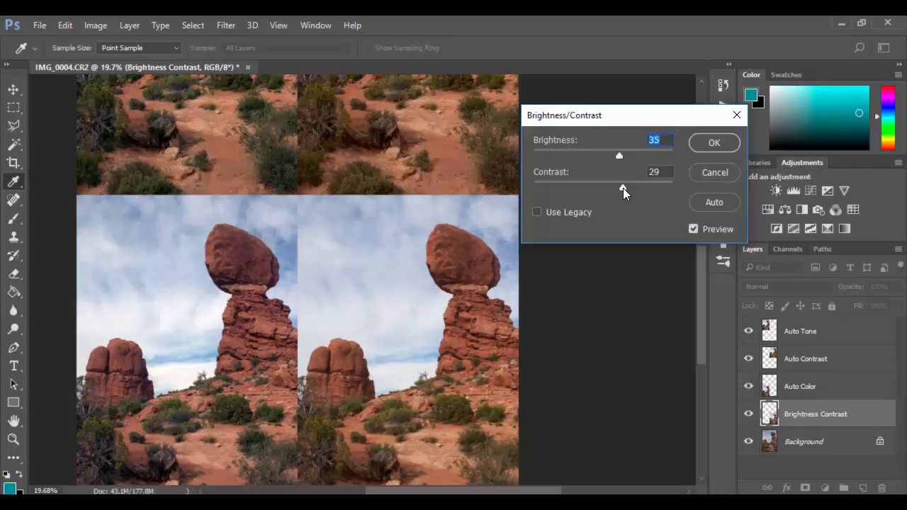
{"action": "left_click_drag", "start_coordinate": [623, 187], "coordinate": [627, 188]}
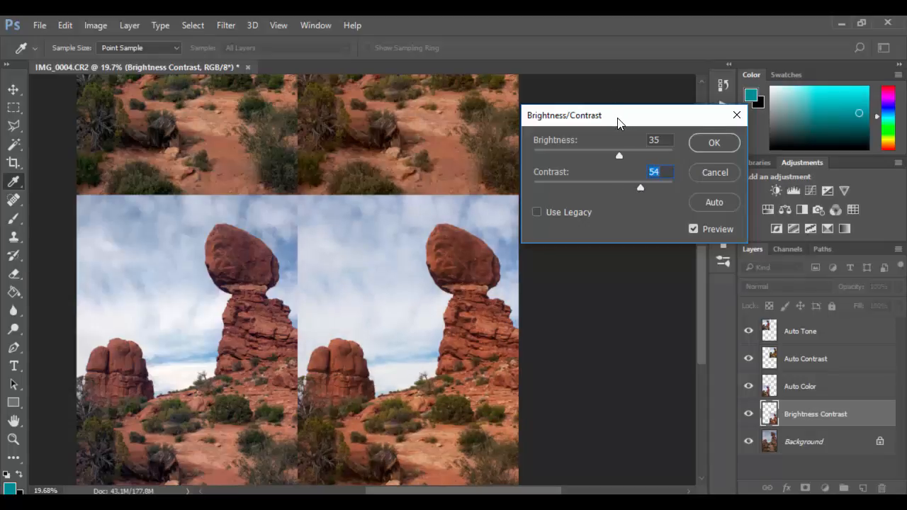
{"action": "left_click_drag", "start_coordinate": [621, 116], "coordinate": [594, 112]}
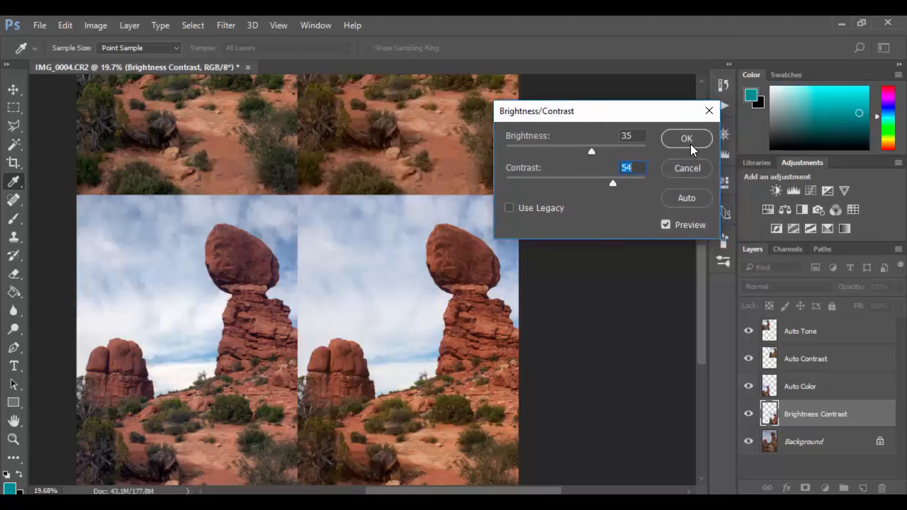
- Try the legacy brightness and contrast method with contrast at 100, then return contrast to 0 and switch legacy off
{"action": "left_click", "coordinate": [509, 208]}
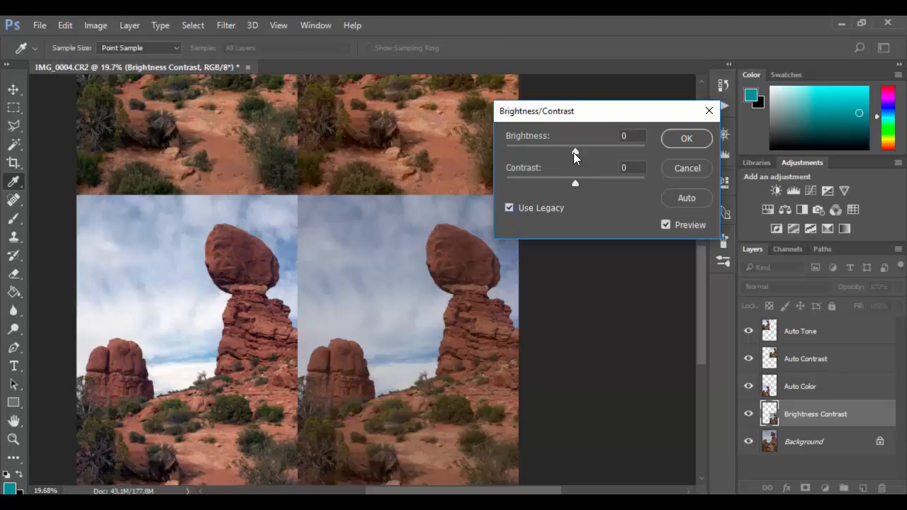
{"action": "left_click_drag", "start_coordinate": [573, 152], "coordinate": [644, 184]}
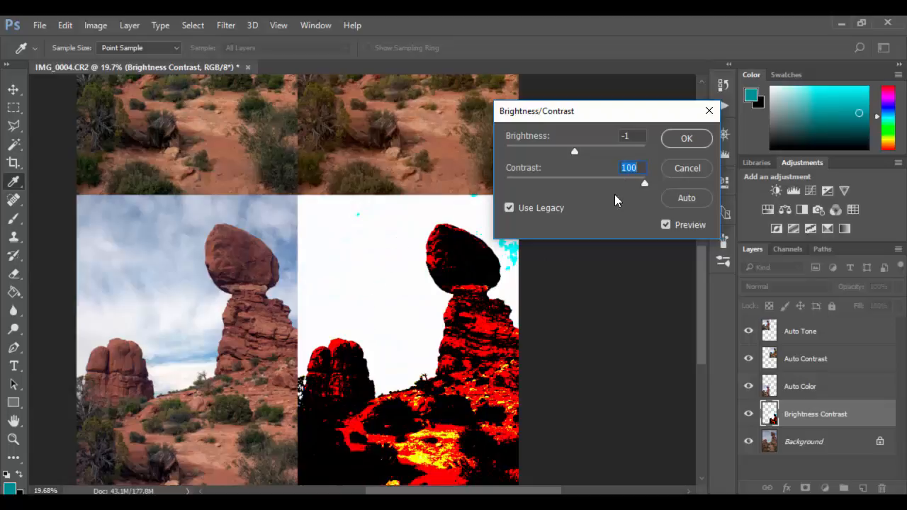
{"action": "left_click_drag", "start_coordinate": [645, 183], "coordinate": [574, 186]}
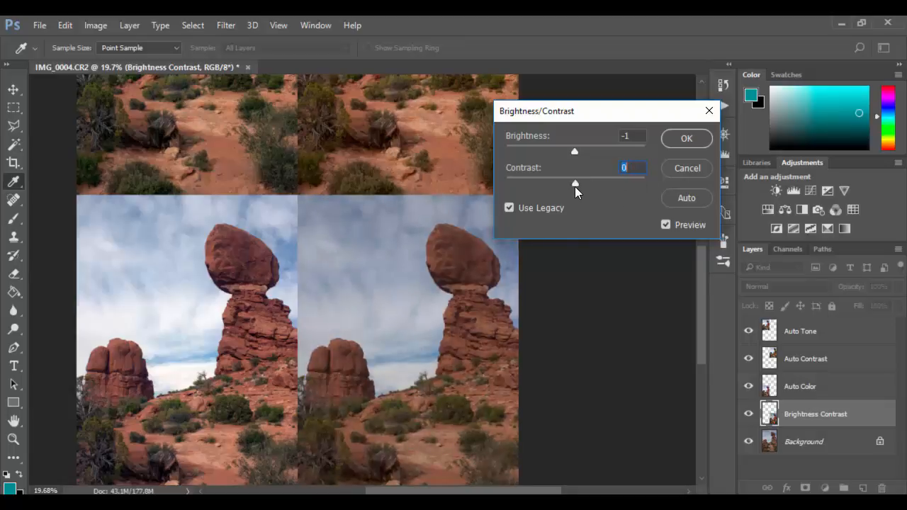
{"action": "left_click", "coordinate": [508, 208]}
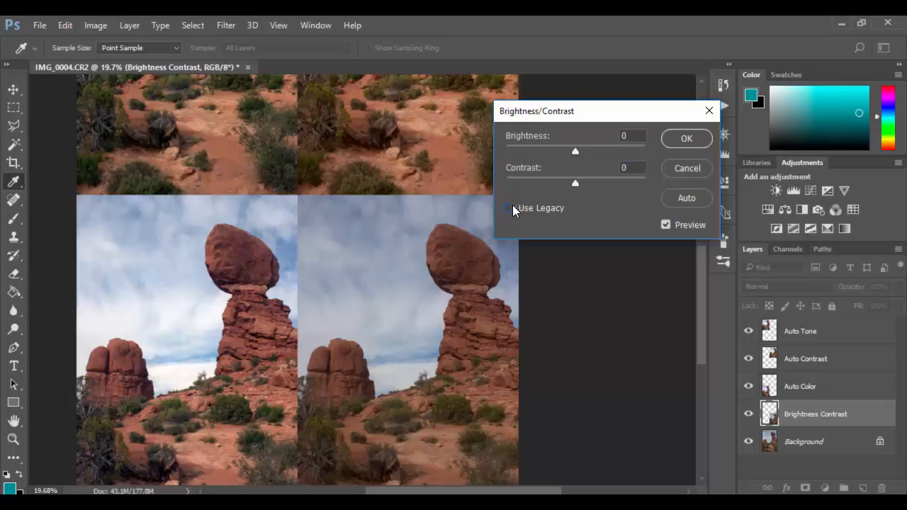
- Apply the automatic brightness and contrast values, then refine them to contrast 38 and brightness 20 on the Brightness Contrast layer
{"action": "left_click", "coordinate": [698, 196]}
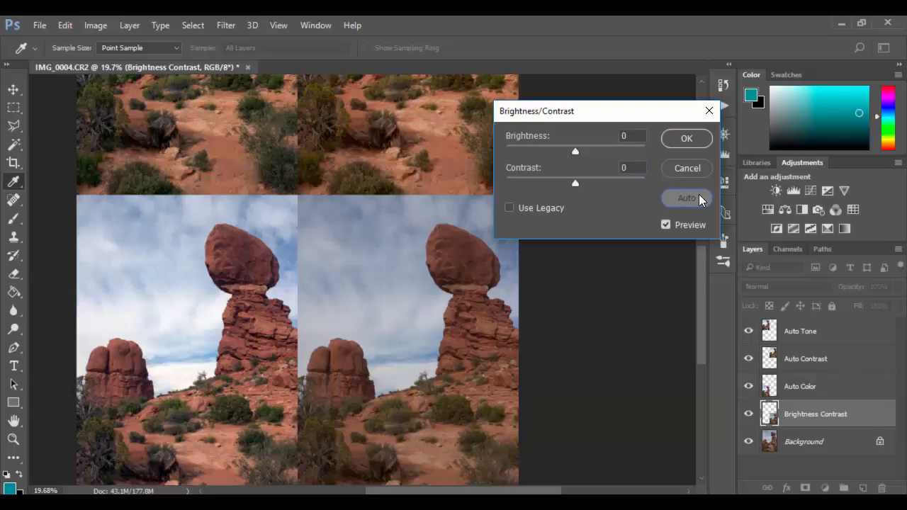
{"action": "left_click", "coordinate": [597, 182]}
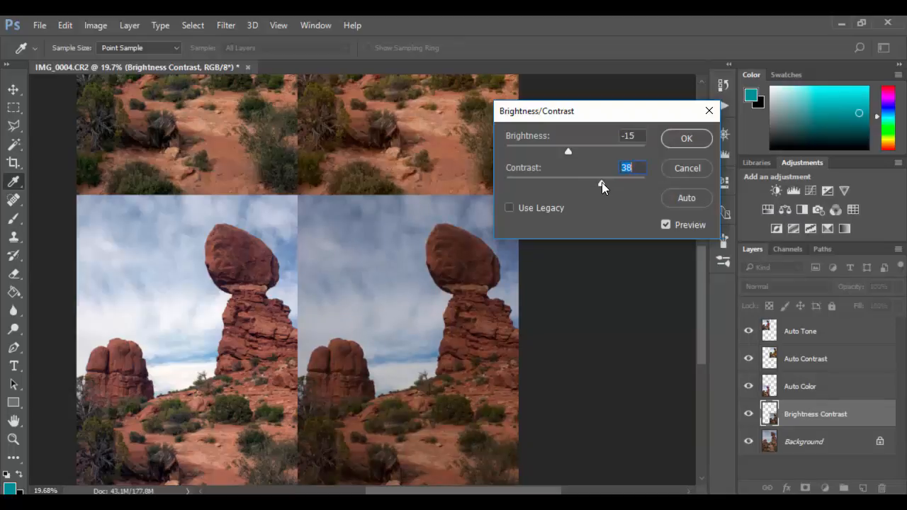
{"action": "left_click_drag", "start_coordinate": [570, 150], "coordinate": [584, 151]}
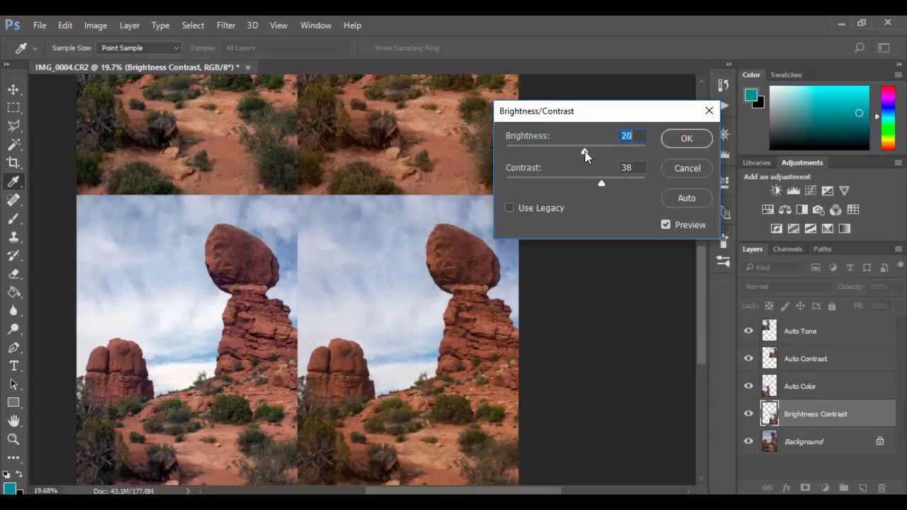
{"action": "left_click", "coordinate": [696, 140]}
- Compare all four corrected copies side by side, going through each layer, and review the applied corrections in the document history
{"action": "key", "text": "z"}
{"action": "left_click_drag", "start_coordinate": [409, 387], "coordinate": [381, 386]}
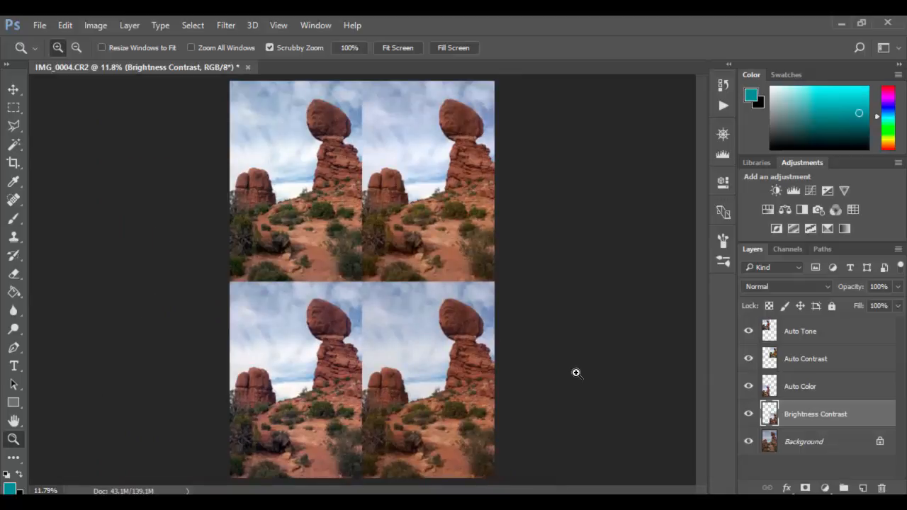
{"action": "left_click", "coordinate": [826, 331]}
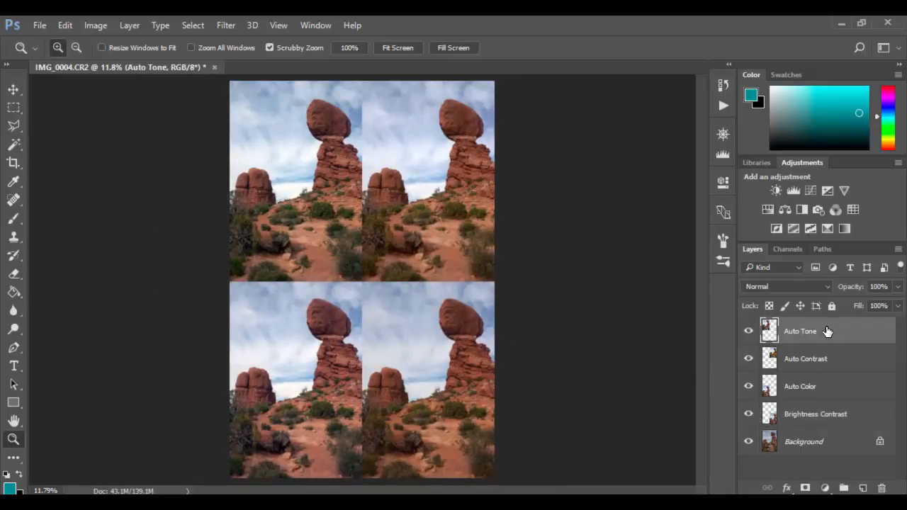
{"action": "left_click", "coordinate": [842, 363]}
{"action": "left_click", "coordinate": [839, 387]}
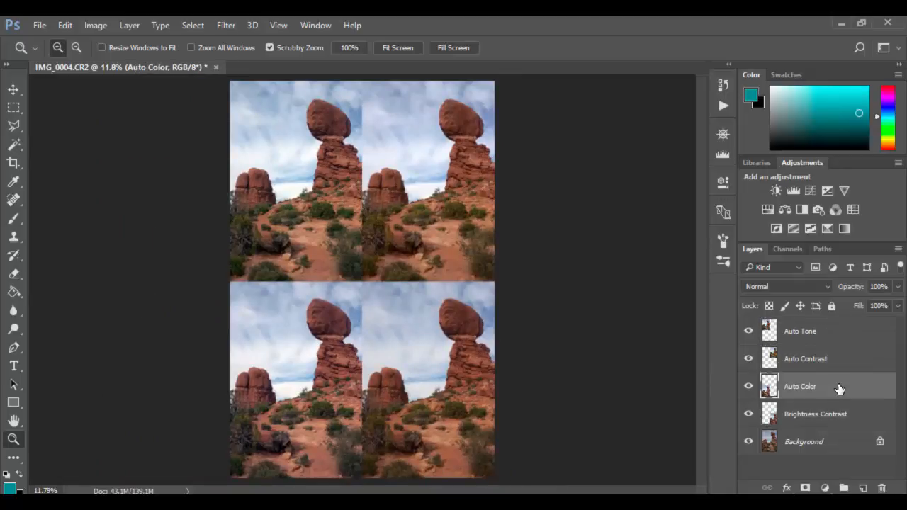
{"action": "left_click", "coordinate": [833, 421]}
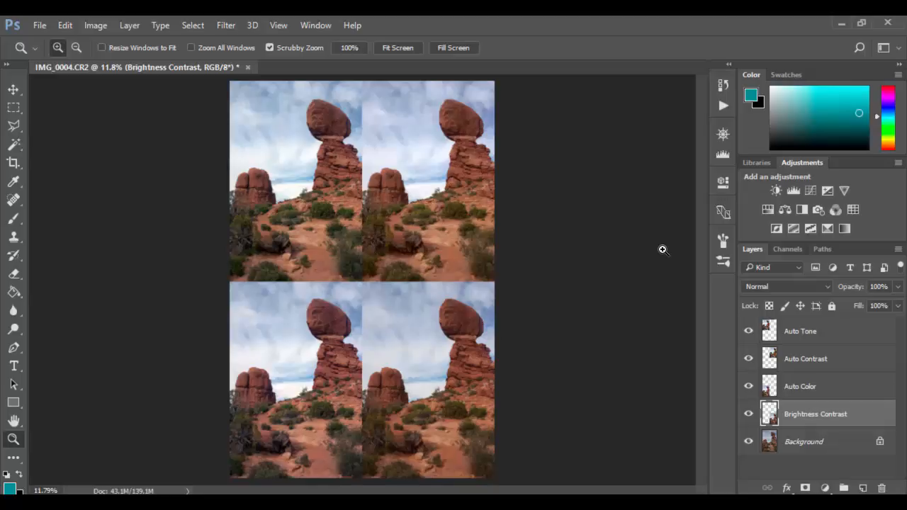
{"action": "left_click", "coordinate": [723, 86]}
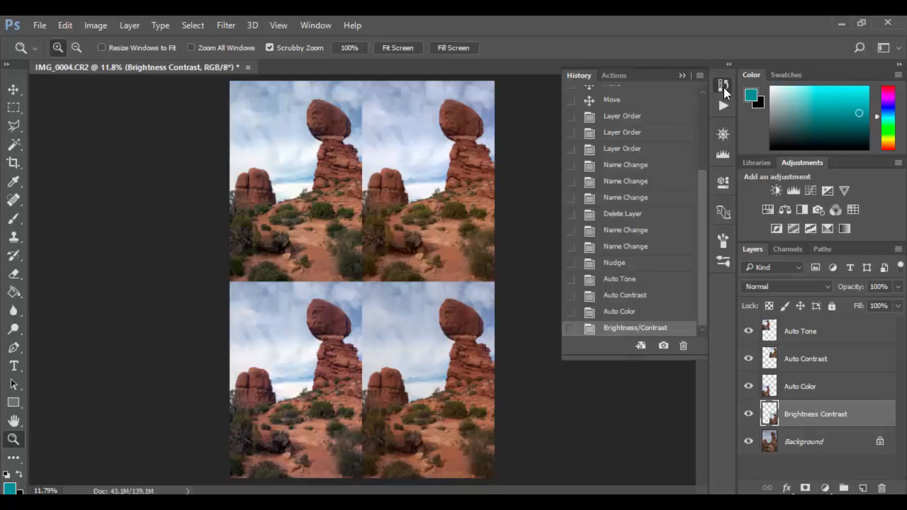
{"action": "left_click", "coordinate": [684, 76]}
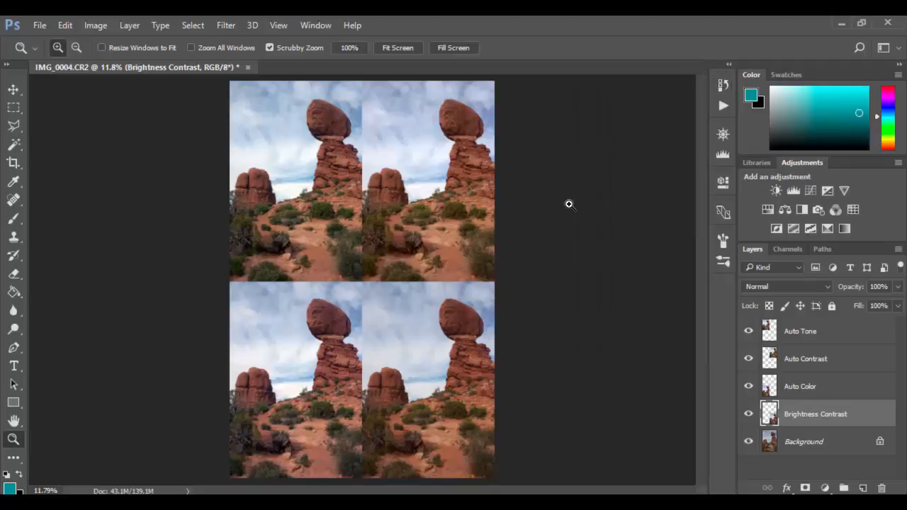